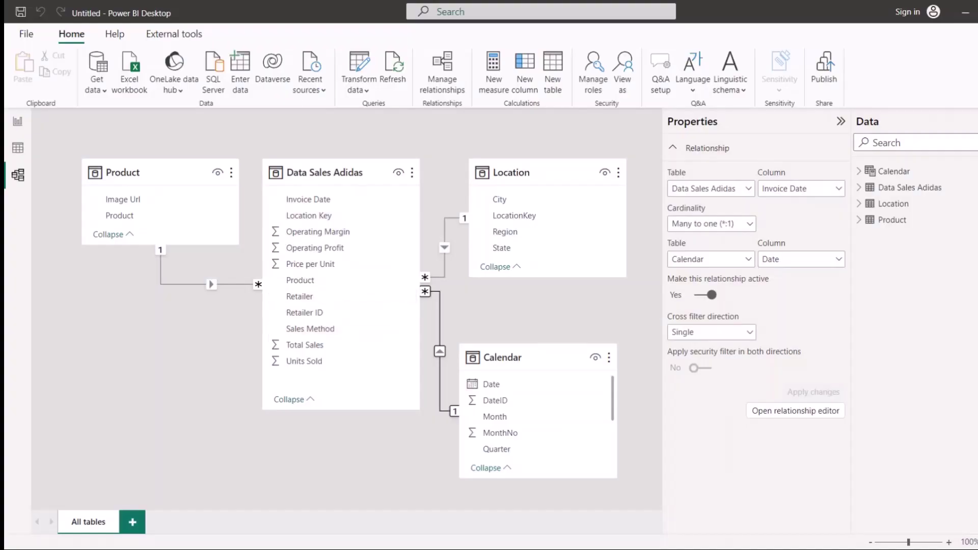
# Switch from Model view to the report canvas to show the empty Page 1.
pyautogui.click(17, 121)
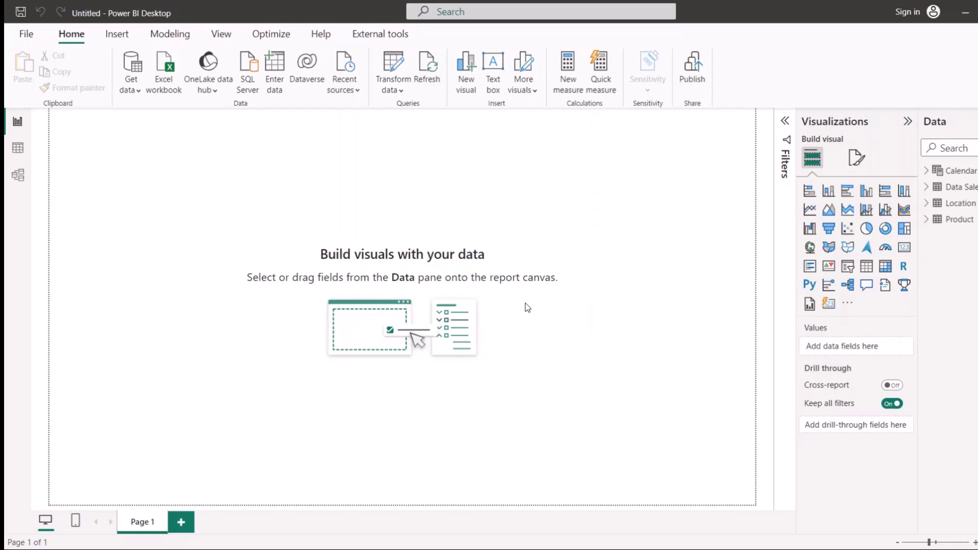
# Expand Data Sales Adidas in the Data pane to list fields like Units Sold.
pyautogui.hotkey('ctrl', 'v')
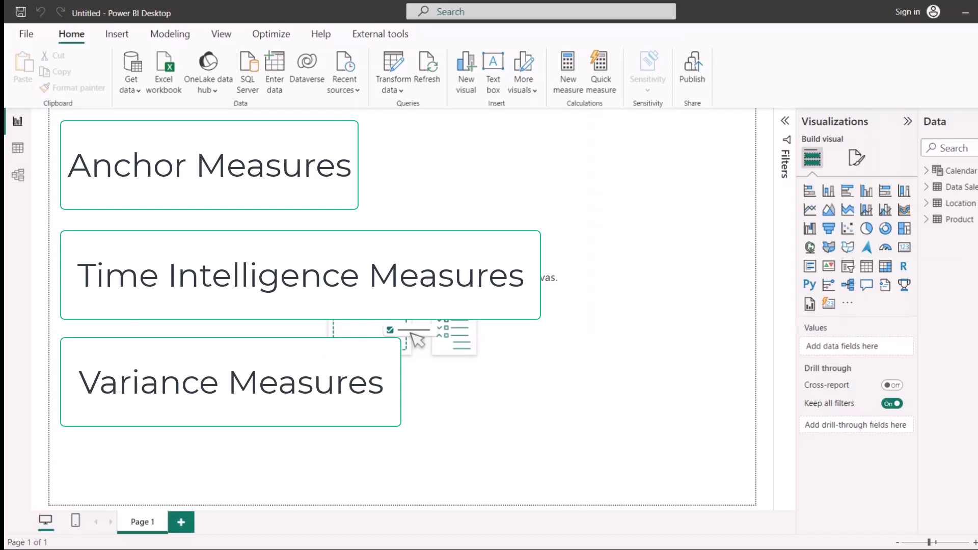
pyautogui.click(928, 187)
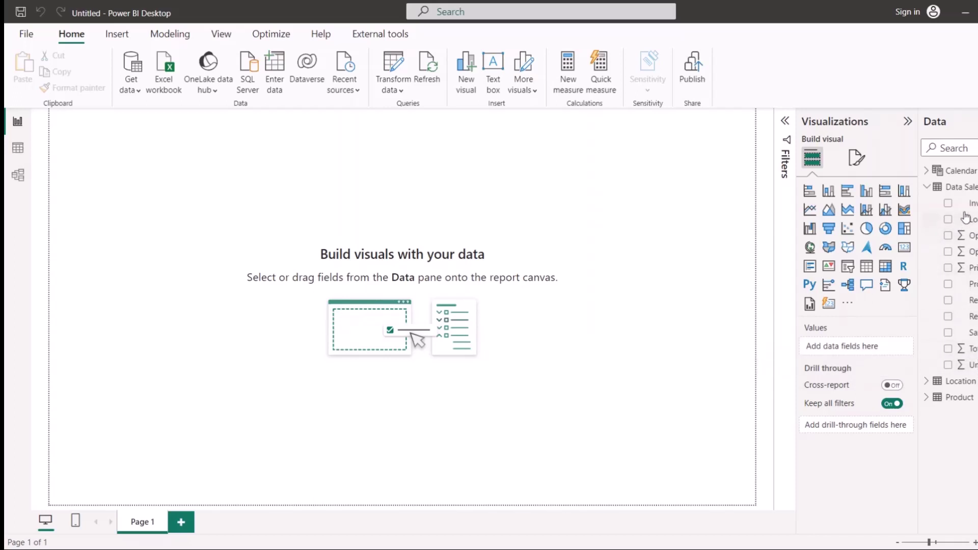
# Create a new measure in Data Sales Adidas and clear its default name.
pyautogui.rightClick(963, 189)
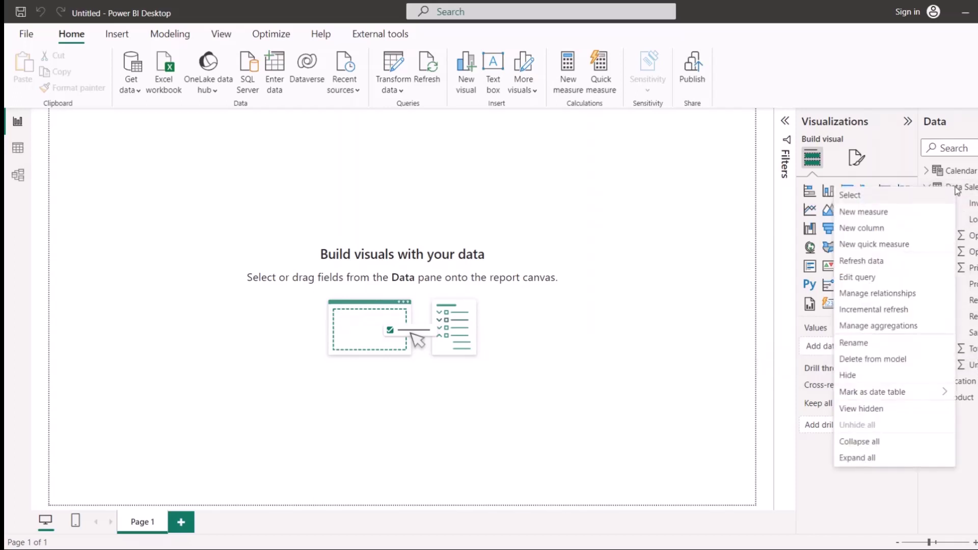
pyautogui.click(660, 226)
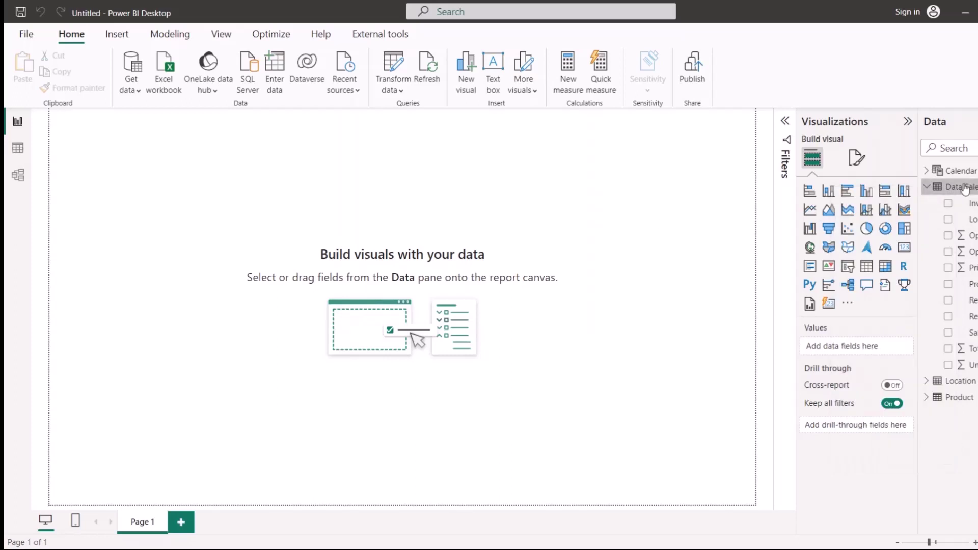
pyautogui.rightClick(965, 188)
pyautogui.click(903, 210)
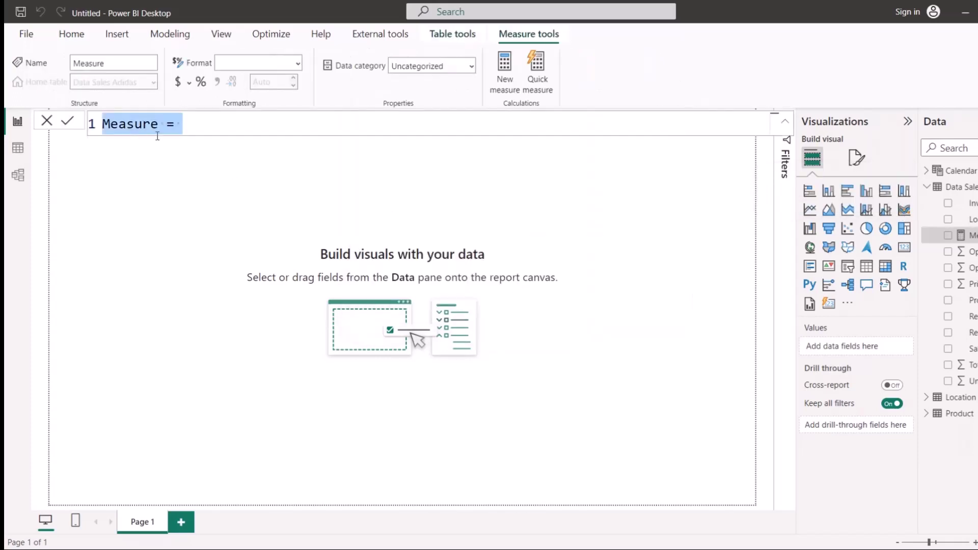
pyautogui.click(170, 125)
pyautogui.doubleClick(171, 125)
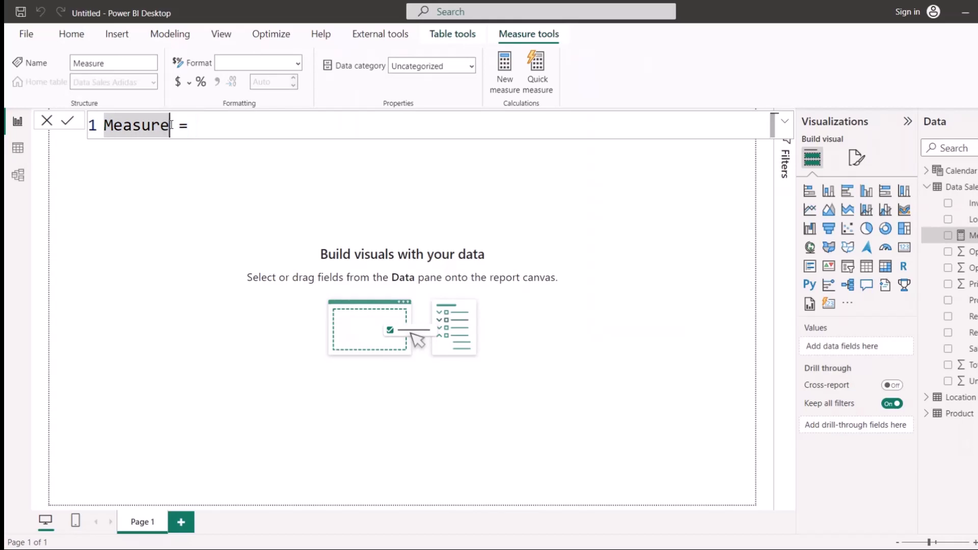
pyautogui.click(171, 125)
pyautogui.press('BackSpace')
pyautogui.press('BackSpace')
pyautogui.press('BackSpace')
pyautogui.press('BackSpace')
pyautogui.press('BackSpace')
pyautogui.press('BackSpace')
pyautogui.press('BackSpace')
# Enter Total Units Sold = SUM('Data Sales Adidas'[Units Sold]) and commit the measure.
pyautogui.write('Total Units')
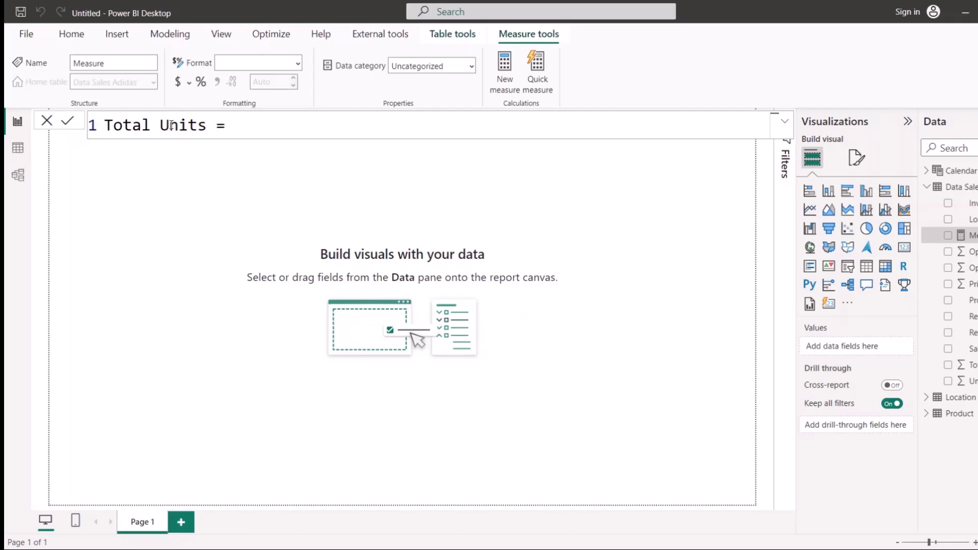
pyautogui.write(' Sold')
pyautogui.click(294, 121)
pyautogui.write('sum')
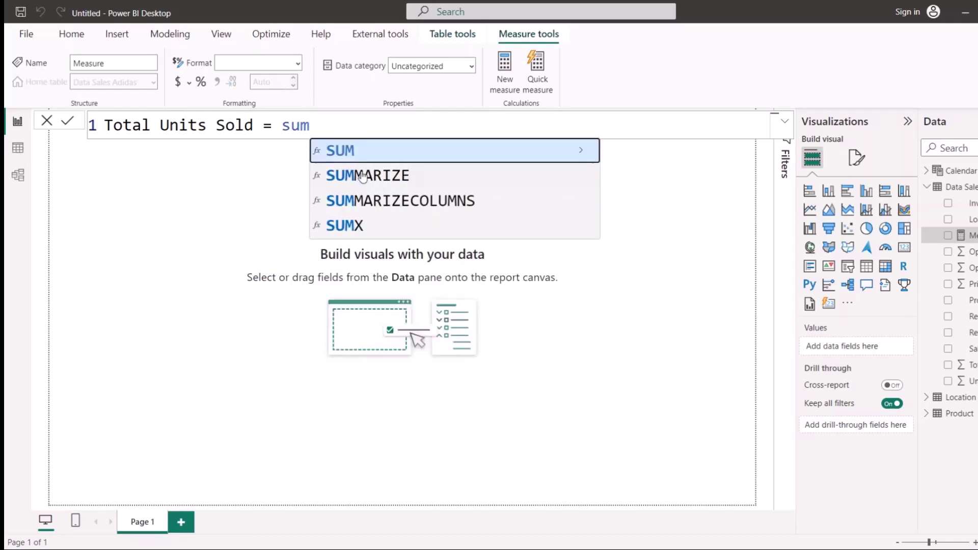
pyautogui.click(376, 152)
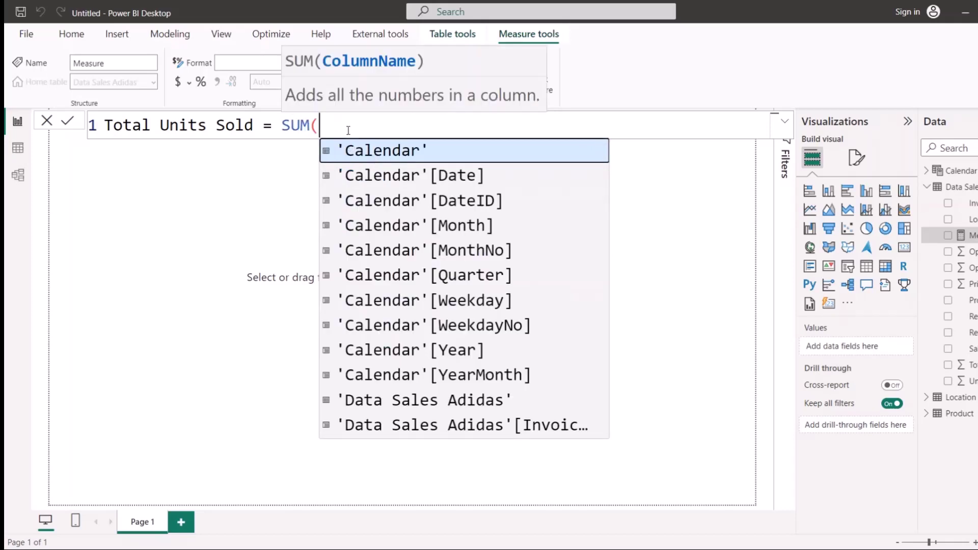
pyautogui.write('unit')
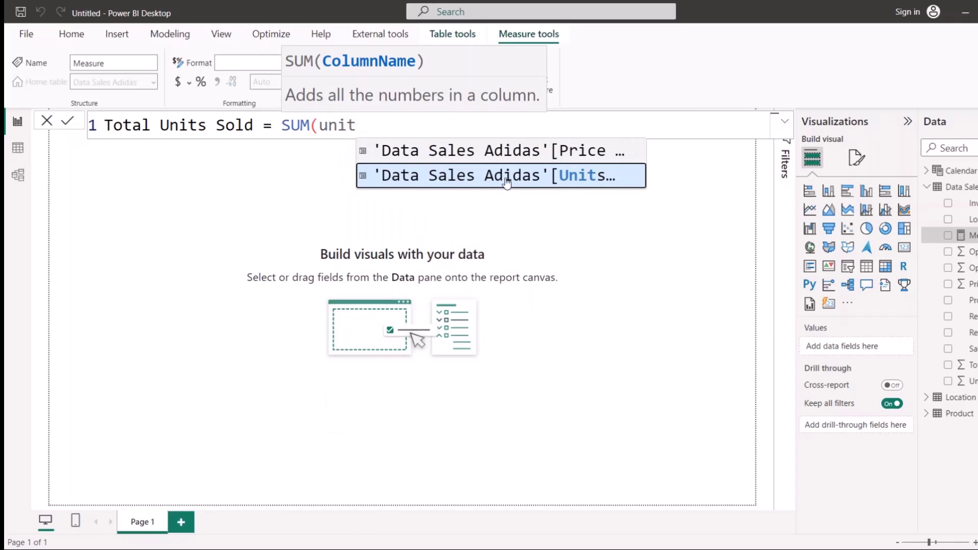
pyautogui.click(605, 179)
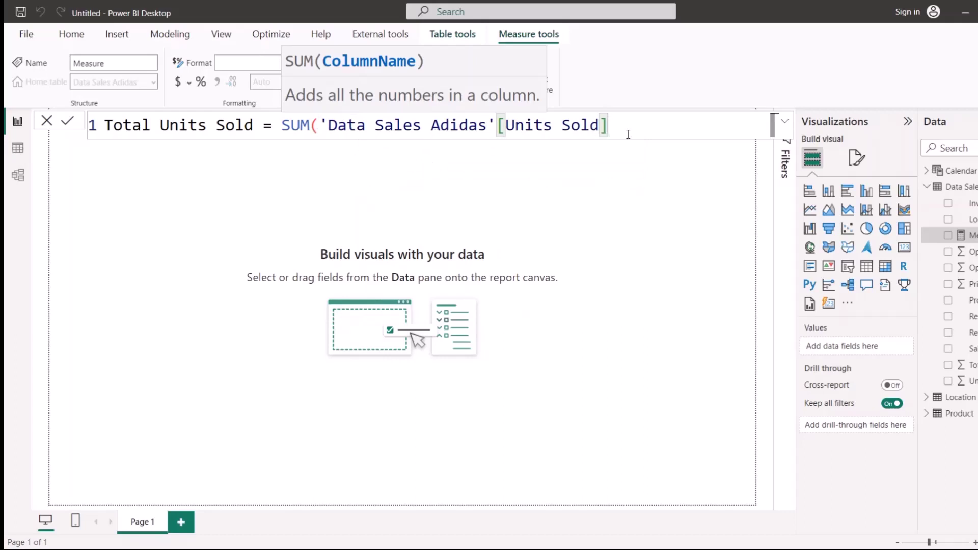
pyautogui.write(')')
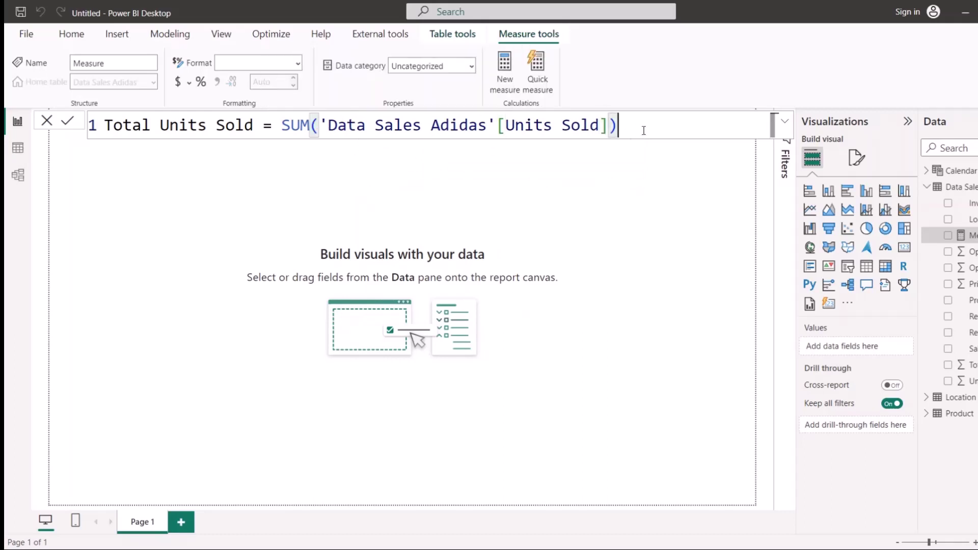
pyautogui.press('Return')
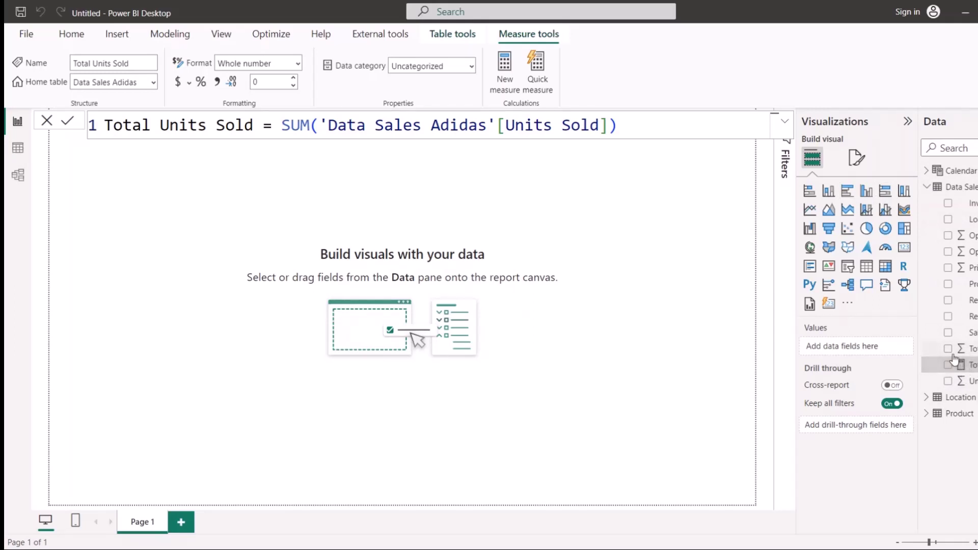
pyautogui.rightClick(963, 187)
# Create Total_Sales = SUM('Data Sales Adidas'[Total Sales]), using an underscore in the name, and commit it.
pyautogui.click(730, 220)
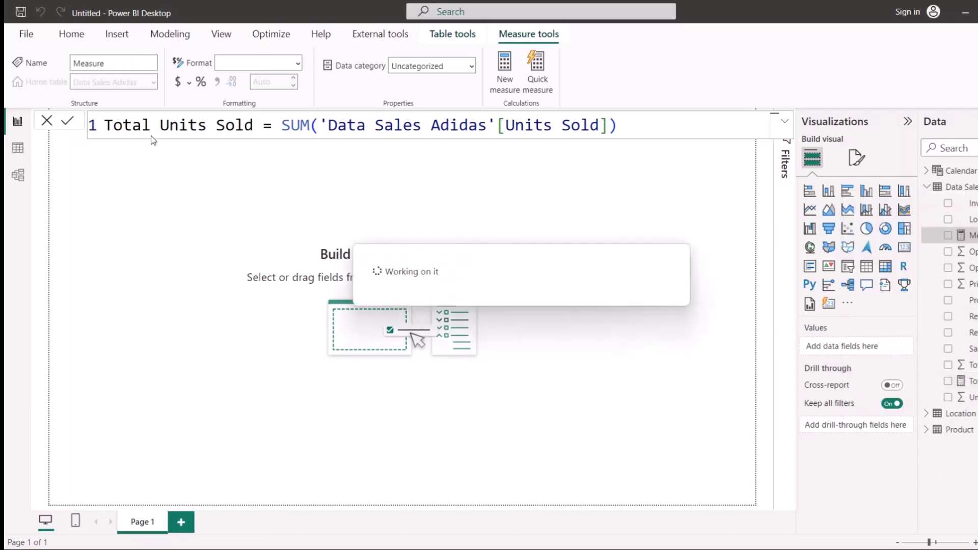
pyautogui.write('Total Sales =')
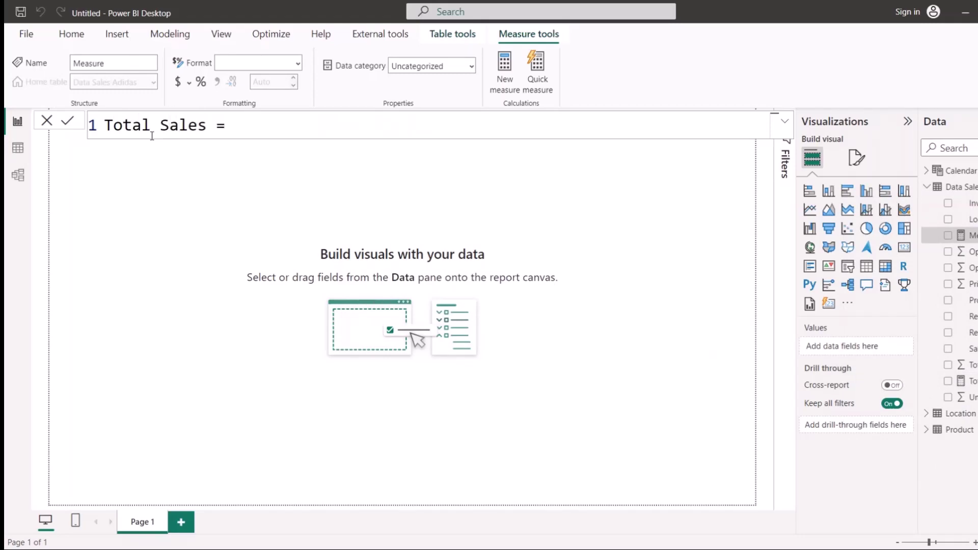
pyautogui.write('sum(')
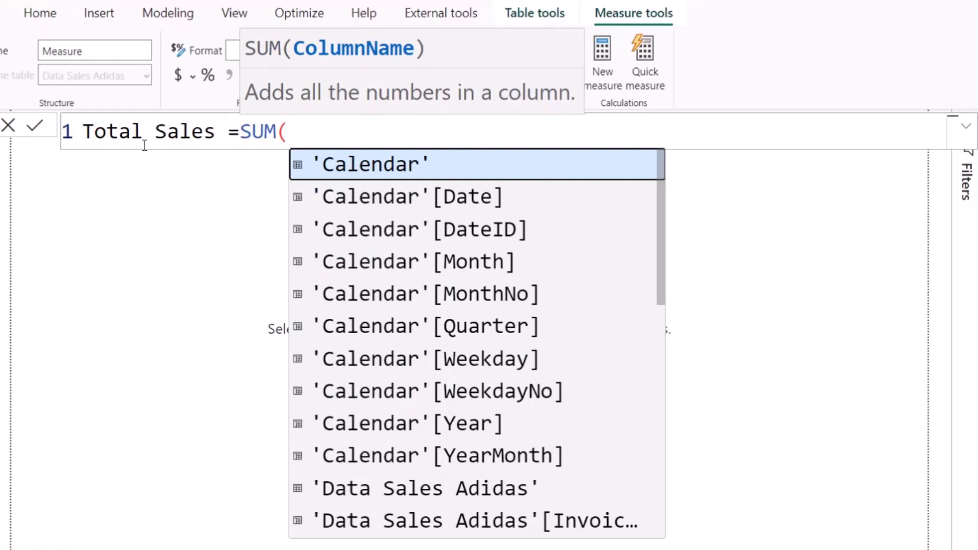
pyautogui.write('s')
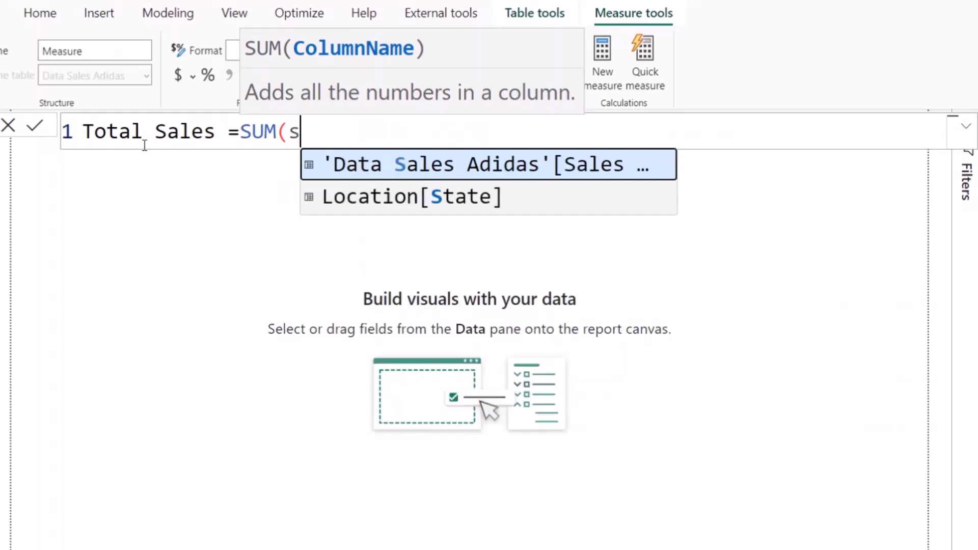
pyautogui.press('BackSpace')
pyautogui.write('tot')
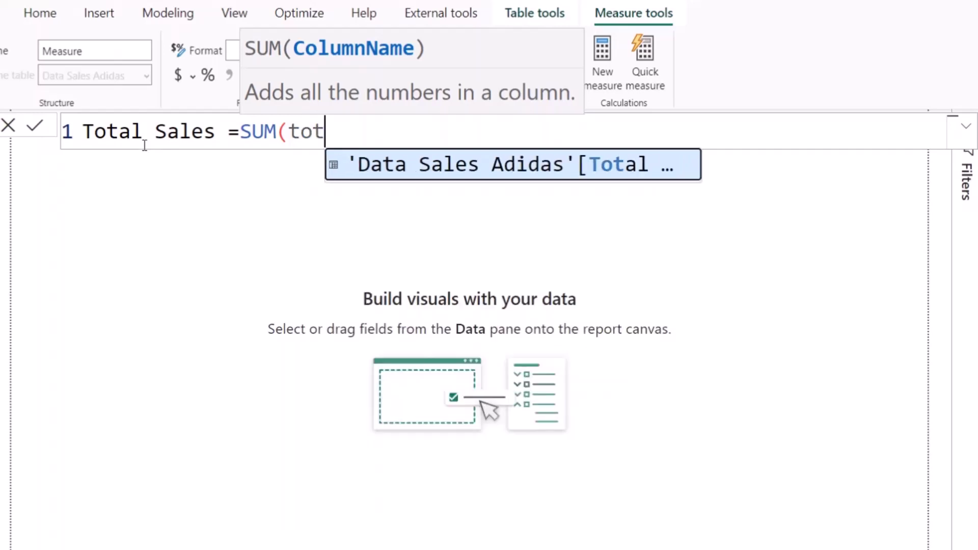
pyautogui.press('Tab')
pyautogui.write(')')
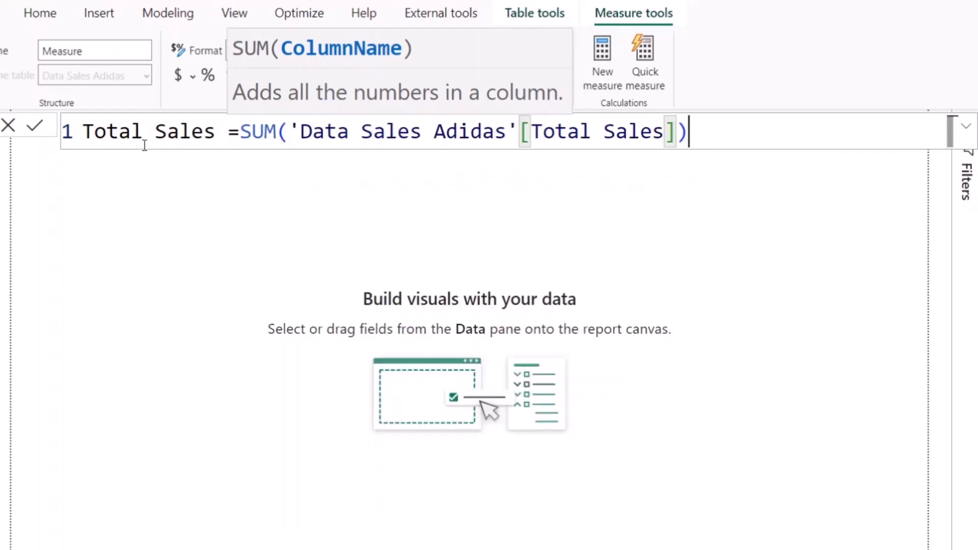
pyautogui.click(160, 134)
pyautogui.press('BackSpace')
pyautogui.write('_')
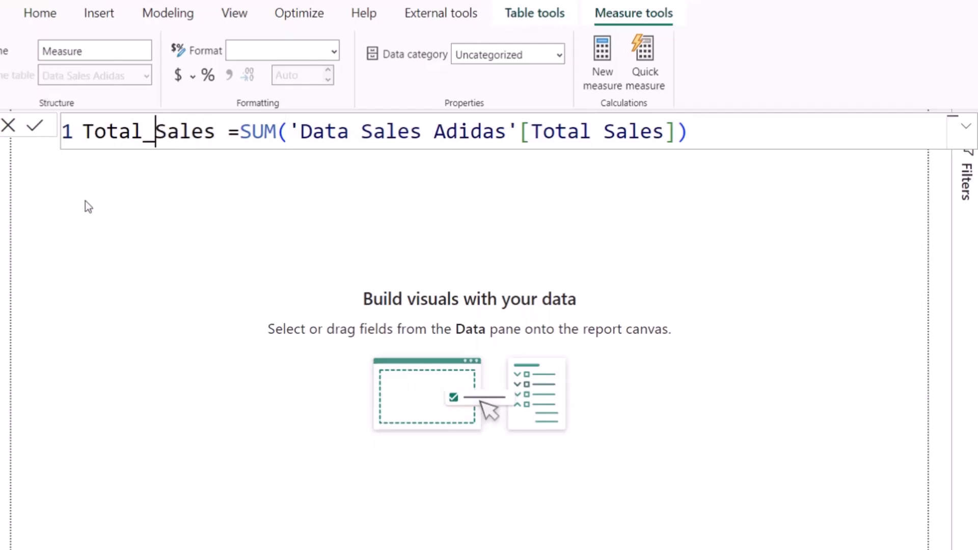
pyautogui.click(743, 122)
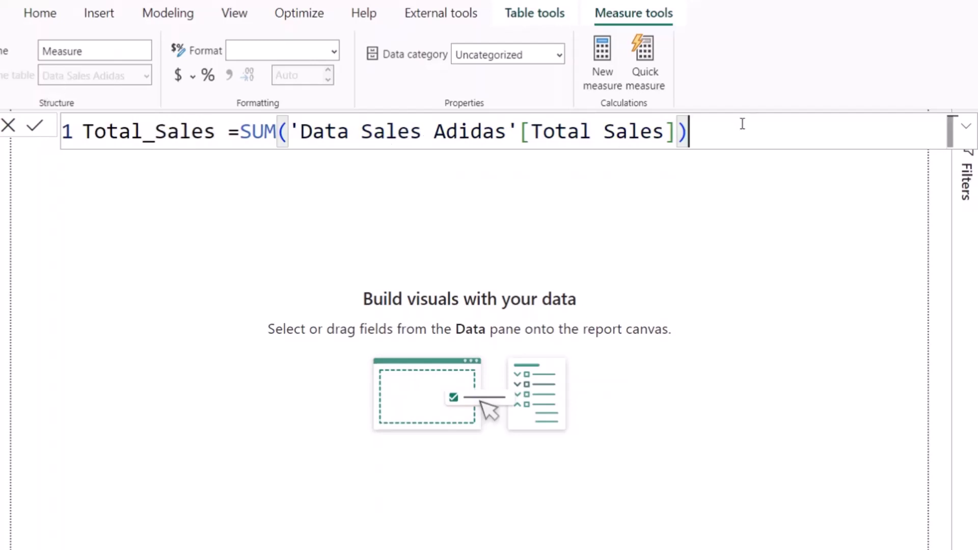
pyautogui.press('Return')
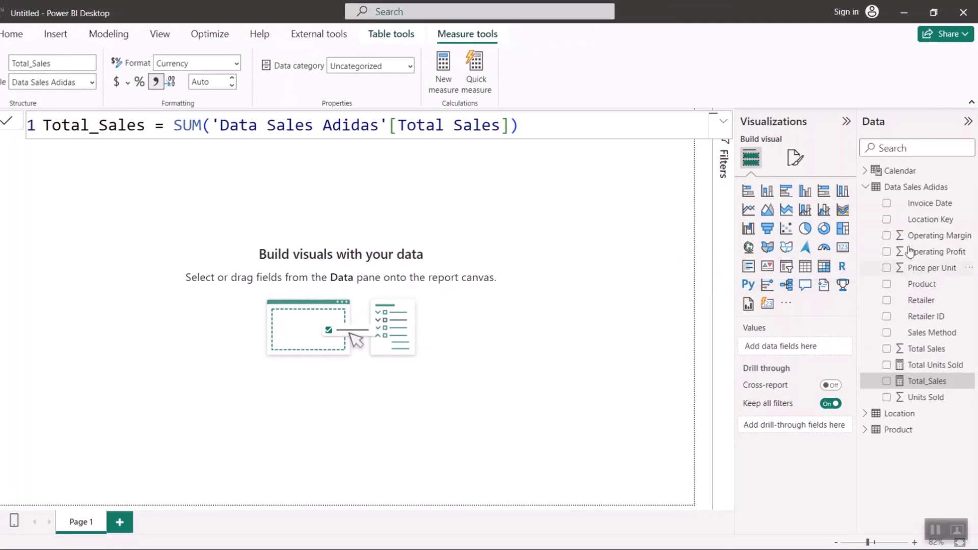
# Commit Avg Price = AVERAGE('Data Sales Adidas'[Price per Unit]) and begin another new measure.
pyautogui.rightClick(889, 188)
pyautogui.press('Escape')
pyautogui.hotkey('ctrl', 'a')
pyautogui.write('Avg')
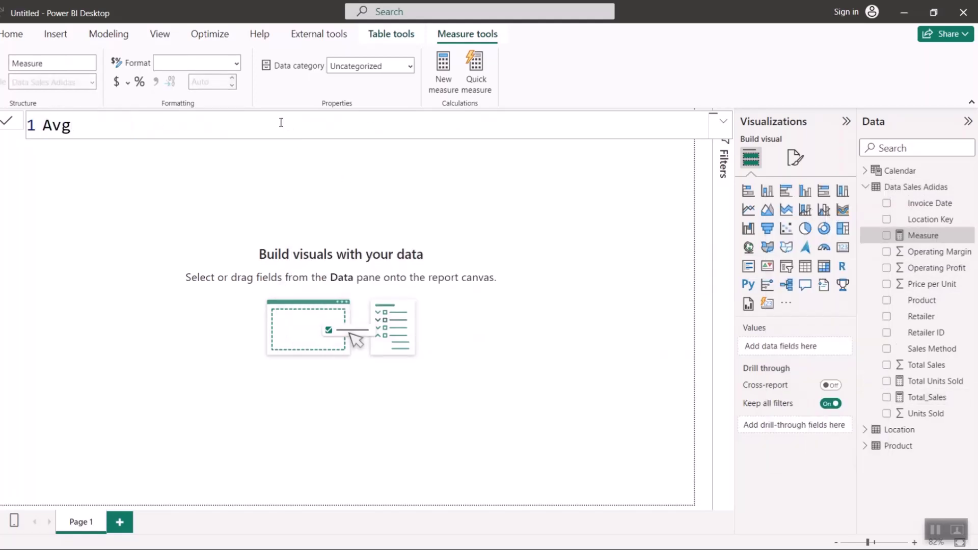
pyautogui.write(' Price =av')
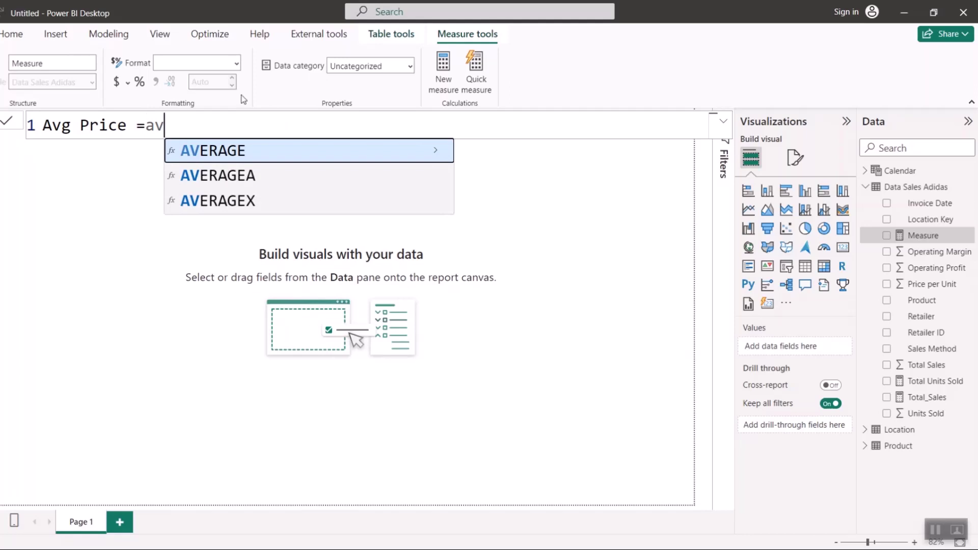
pyautogui.click(250, 150)
pyautogui.write('pri')
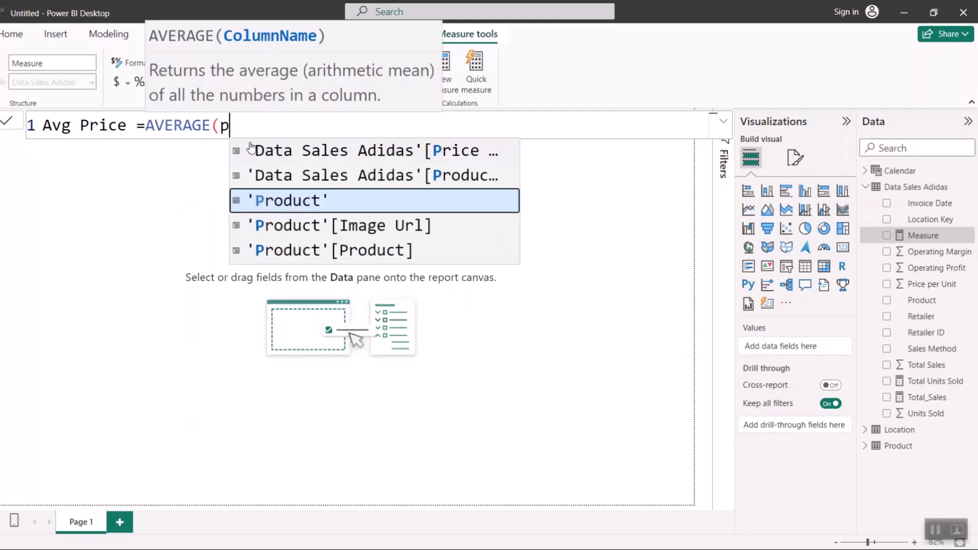
pyautogui.click(252, 150)
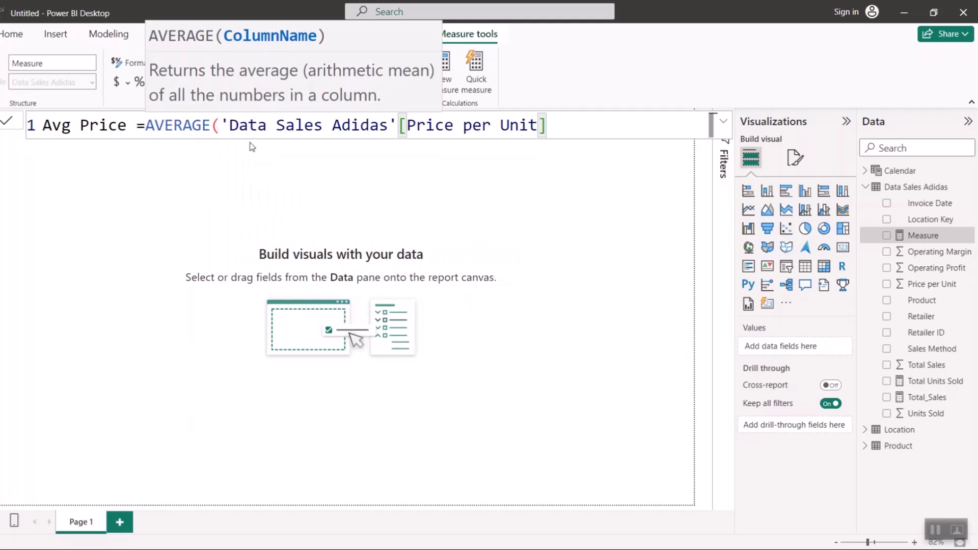
pyautogui.write(')')
pyautogui.press('Return')
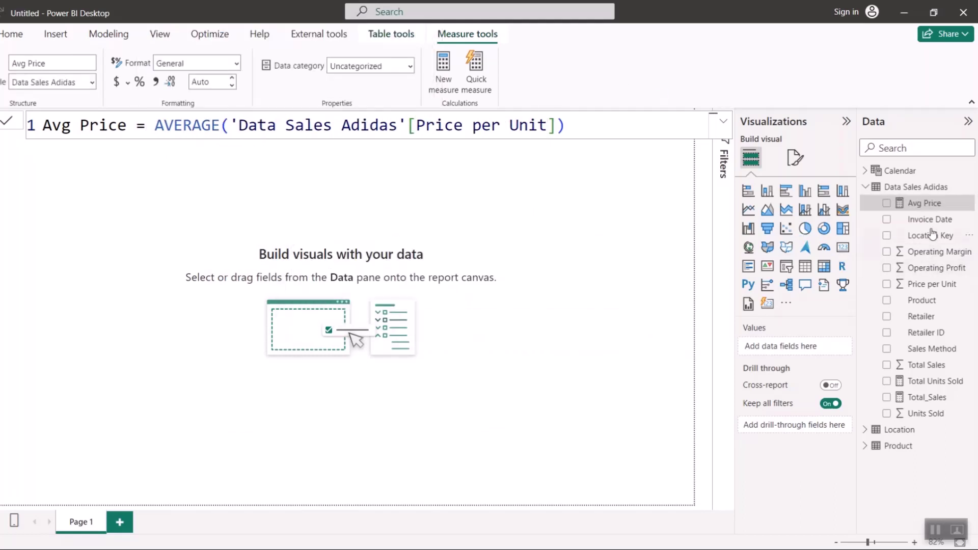
pyautogui.rightClick(921, 188)
pyautogui.press('Escape')
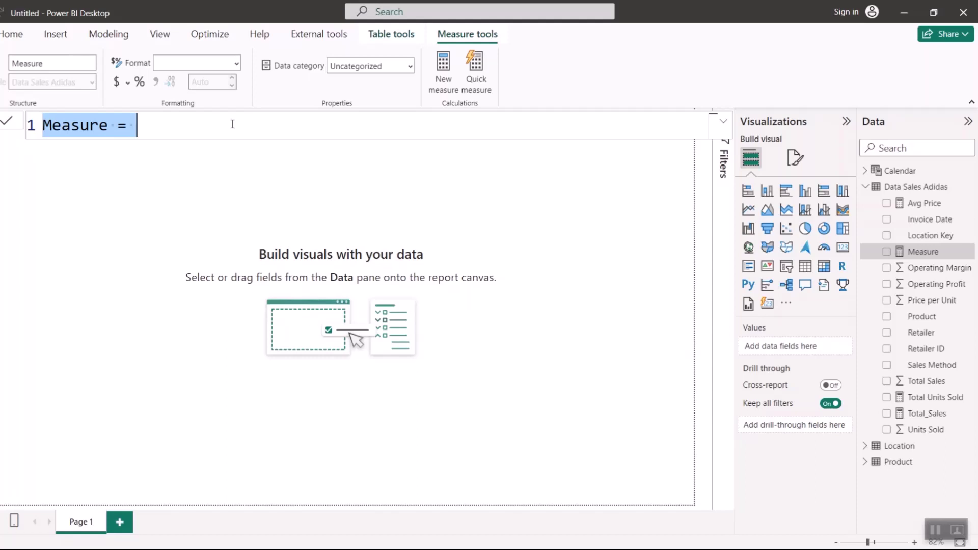
# Write Profit = SUM('Data Sales Adidas'[Operating Profit]) as the new measure's formula.
pyautogui.write('Profit =sum')
pyautogui.press('Tab')
pyautogui.write('opera')
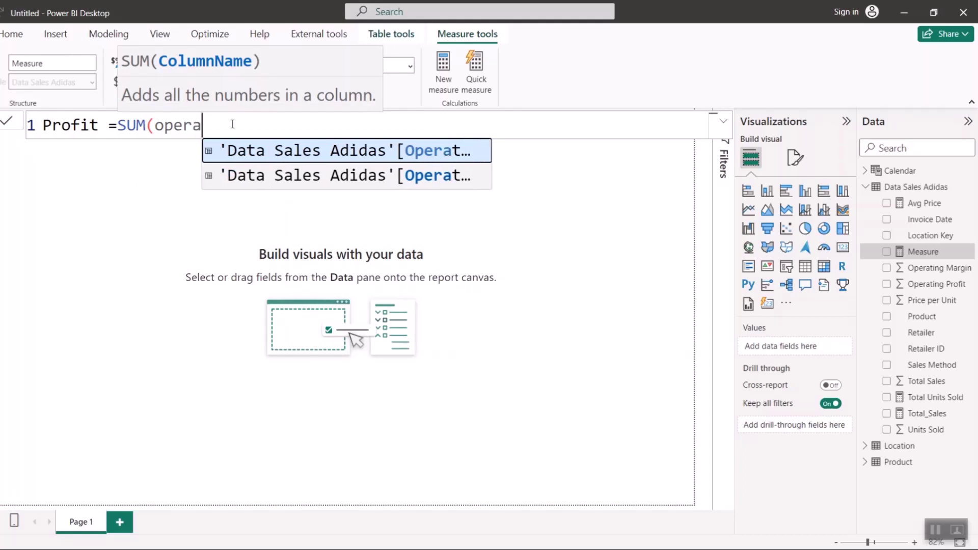
pyautogui.write('ting pro')
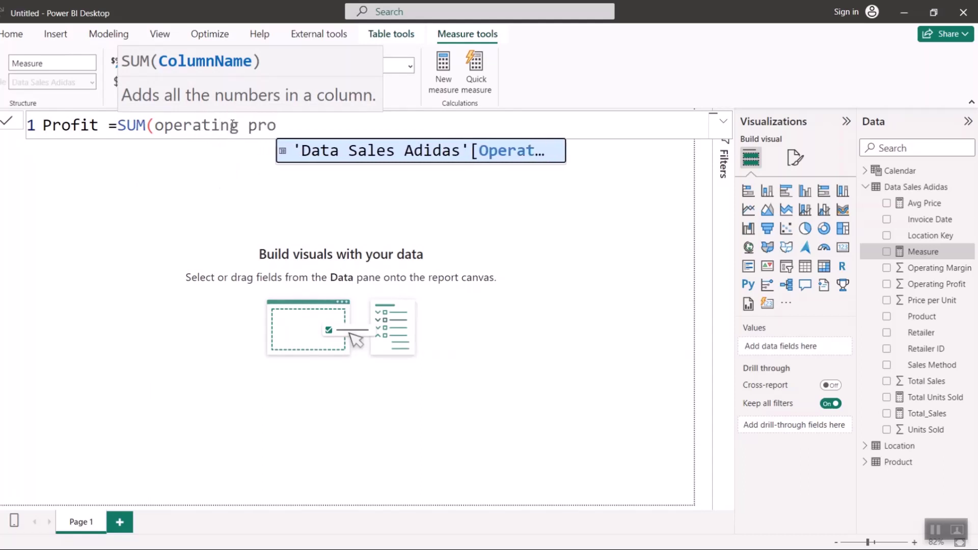
pyautogui.press('Tab')
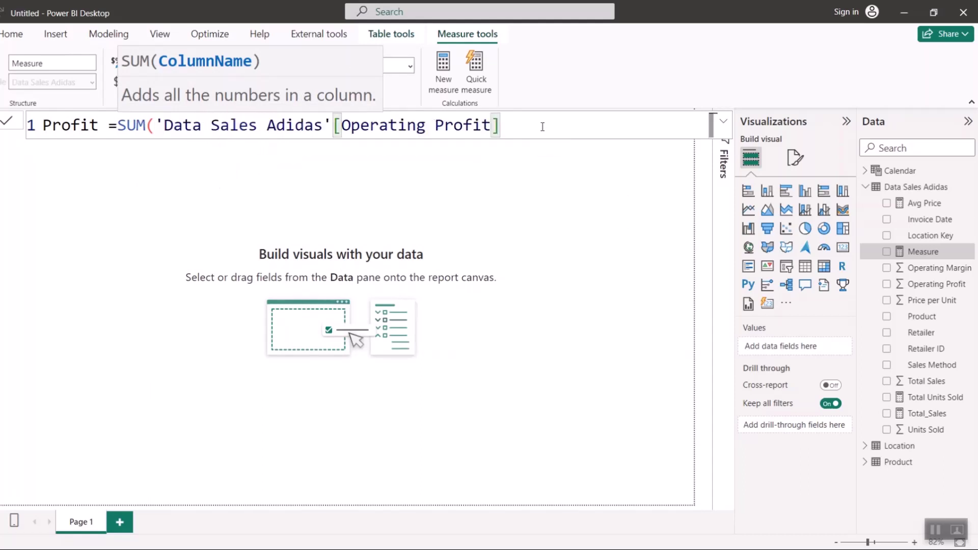
pyautogui.write(')')
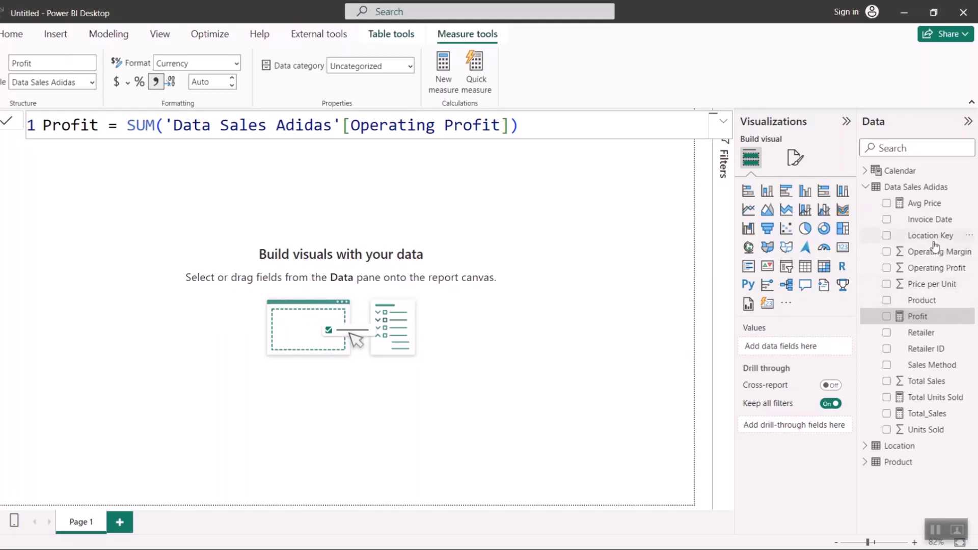
pyautogui.click(917, 188)
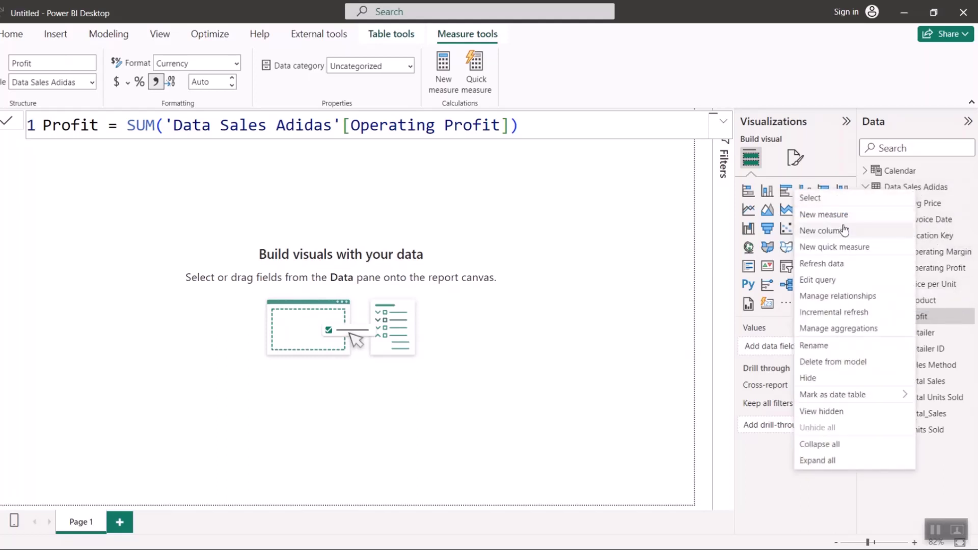
# Name the new measure 'Avg Operating Marging' and start an AVERAGE formula.
pyautogui.press('Escape')
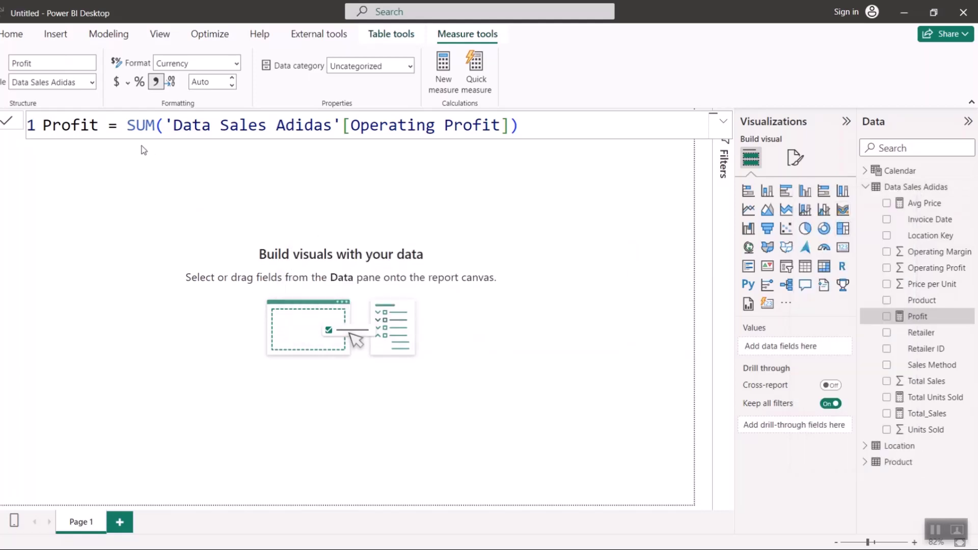
pyautogui.write('Ab')
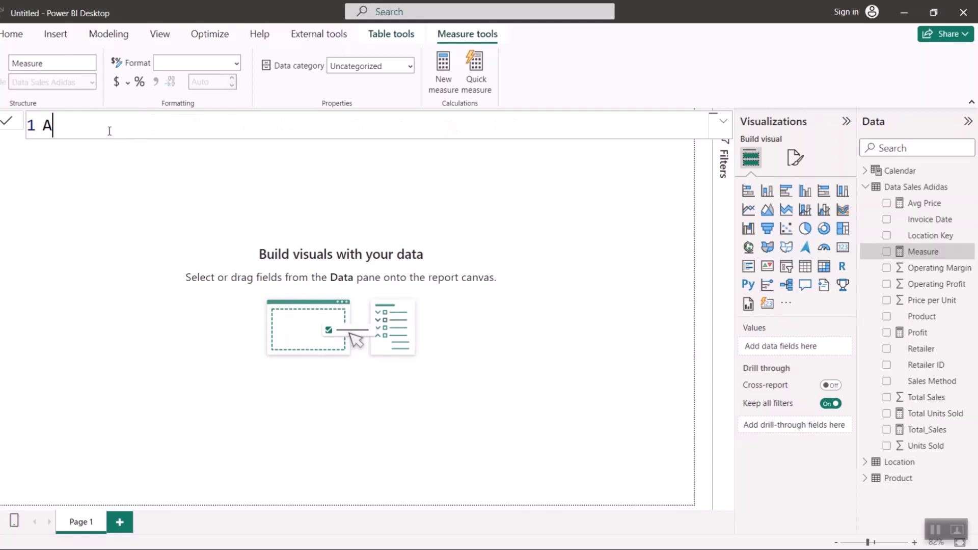
pyautogui.press('BackSpace')
pyautogui.write('vg Ope')
pyautogui.write(' Ma')
pyautogui.press('BackSpace')
pyautogui.press('BackSpace')
pyautogui.press('BackSpace')
pyautogui.write('rating ar')
pyautogui.press('BackSpace')
pyautogui.press('BackSpace')
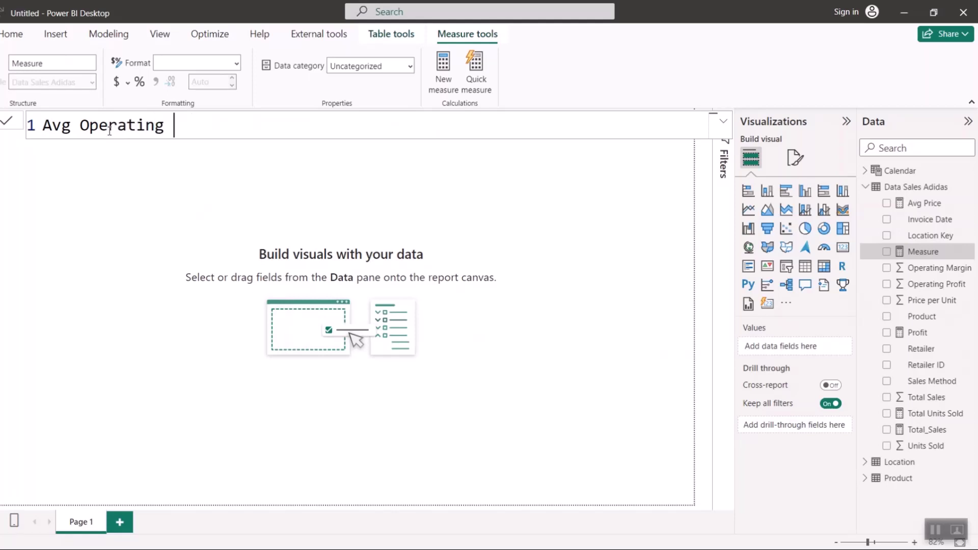
pyautogui.write('Marging =ave')
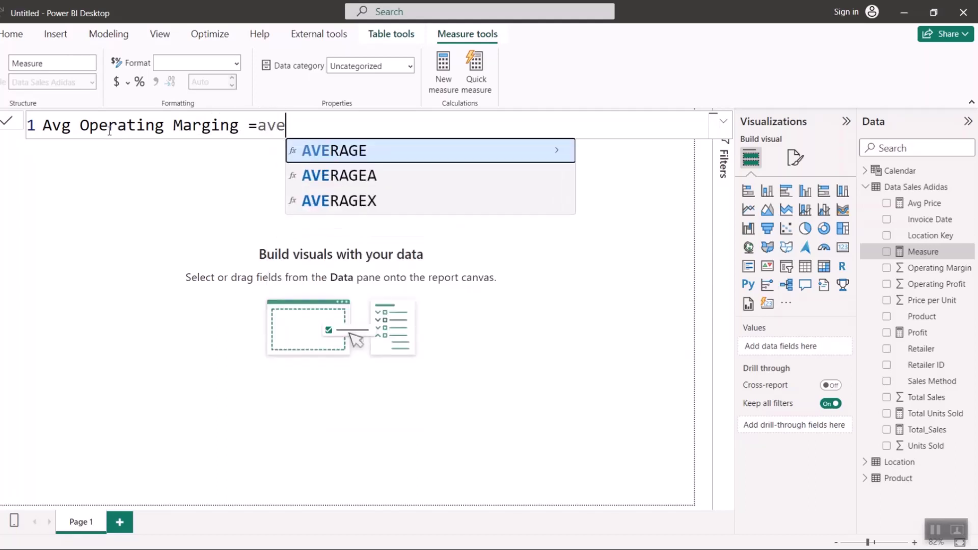
pyautogui.press('Tab')
# Average the Operating Margin column and commit the Avg Operating Marging measure.
pyautogui.write('oper')
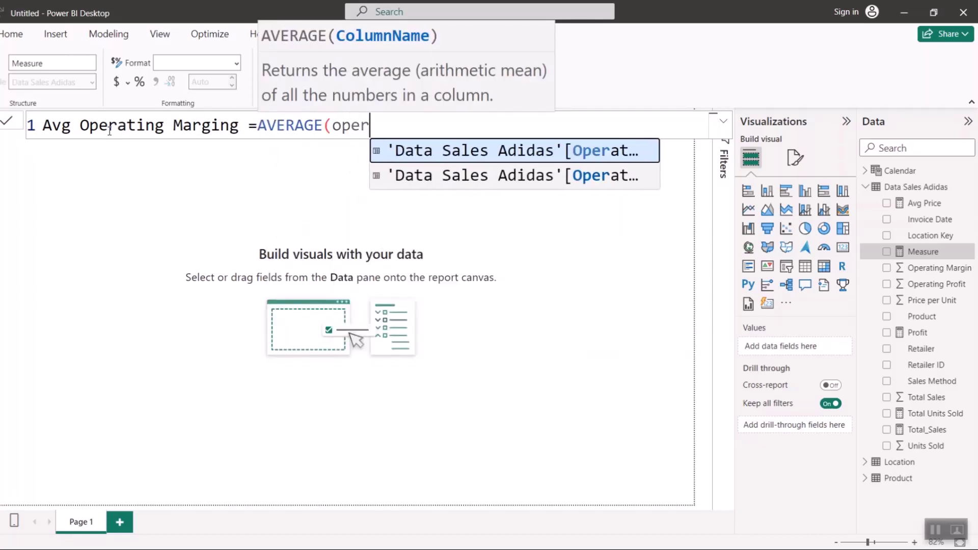
pyautogui.write('ating')
pyautogui.press('Return')
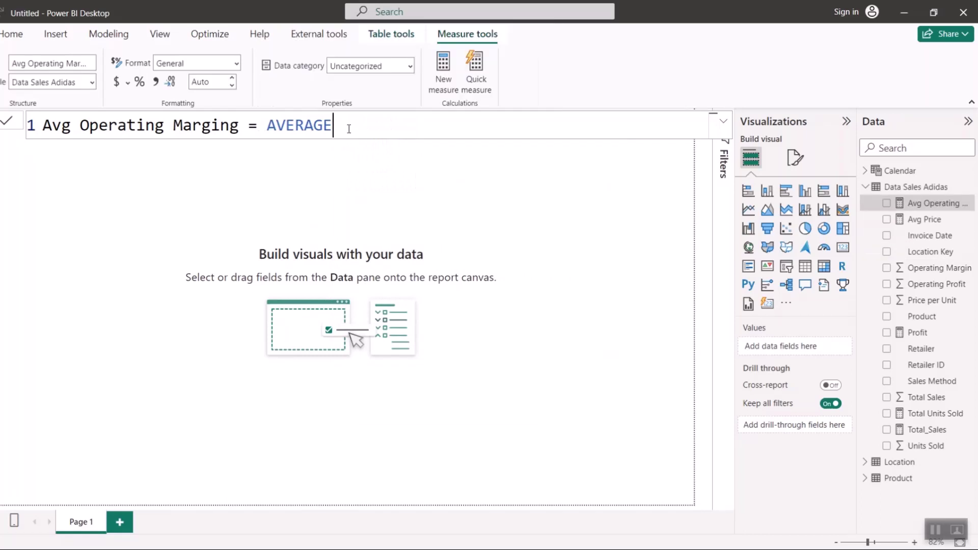
pyautogui.hotkey('ctrl', 'space')
pyautogui.press('Tab')
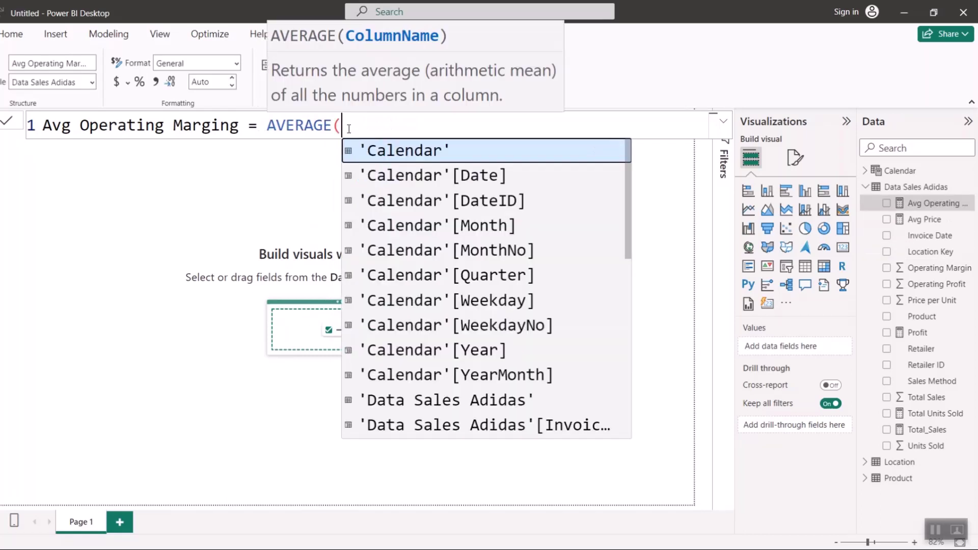
pyautogui.write('opera')
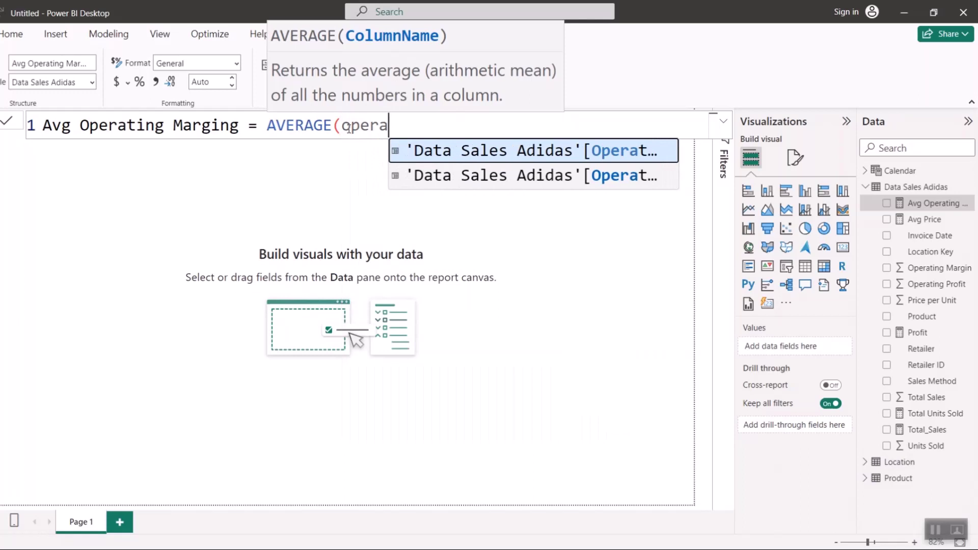
pyautogui.write('ting ma')
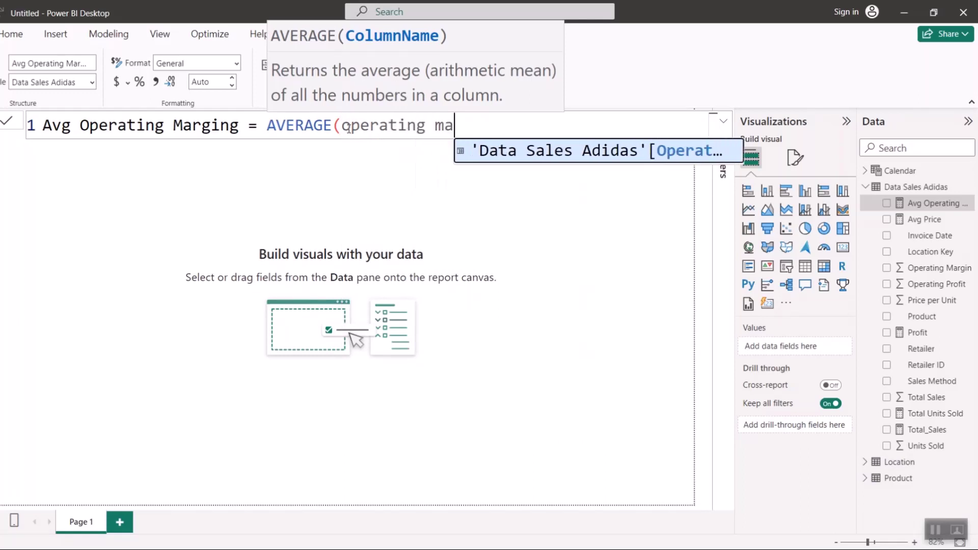
pyautogui.press('Tab')
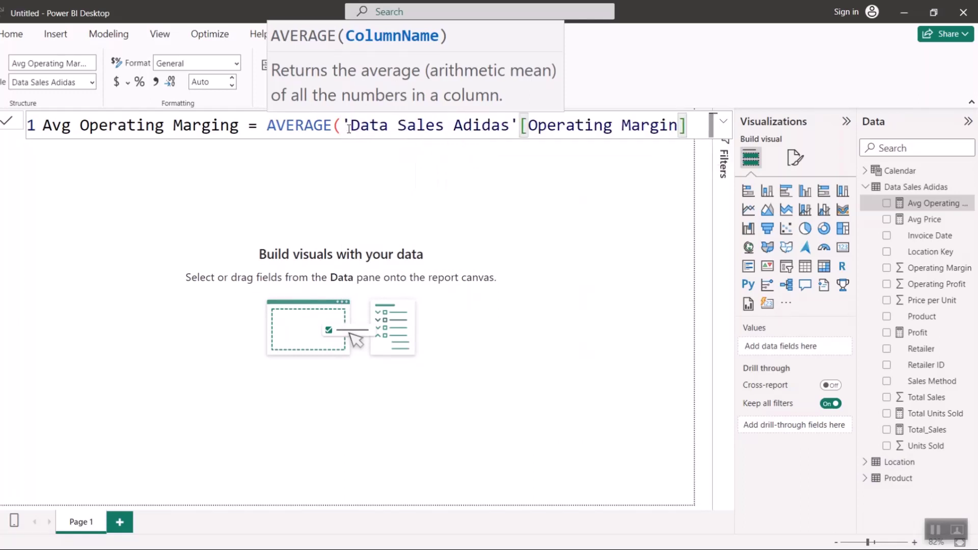
pyautogui.write(')')
pyautogui.press('Return')
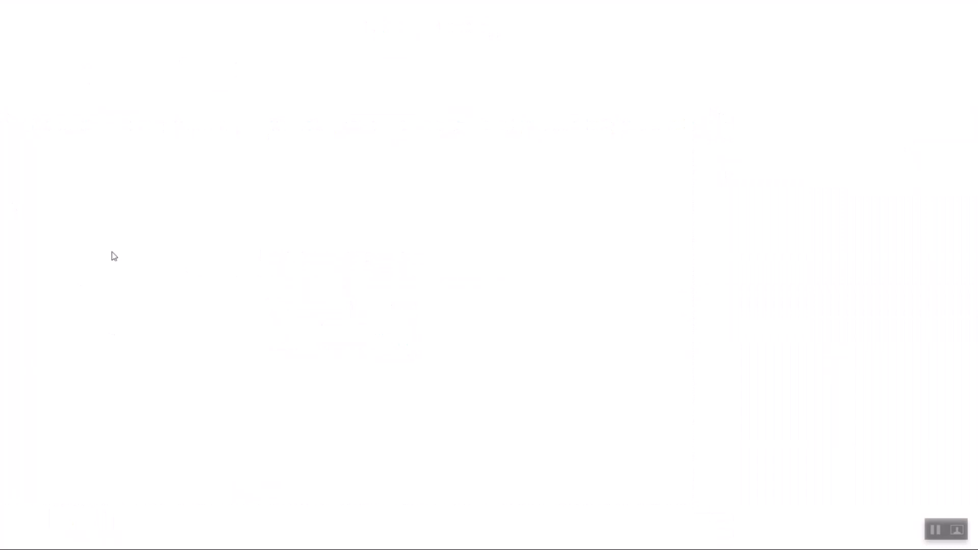
# Check the table's data rows, then create a new measure in Data Sales Adidas.
pyautogui.click(1, 196)
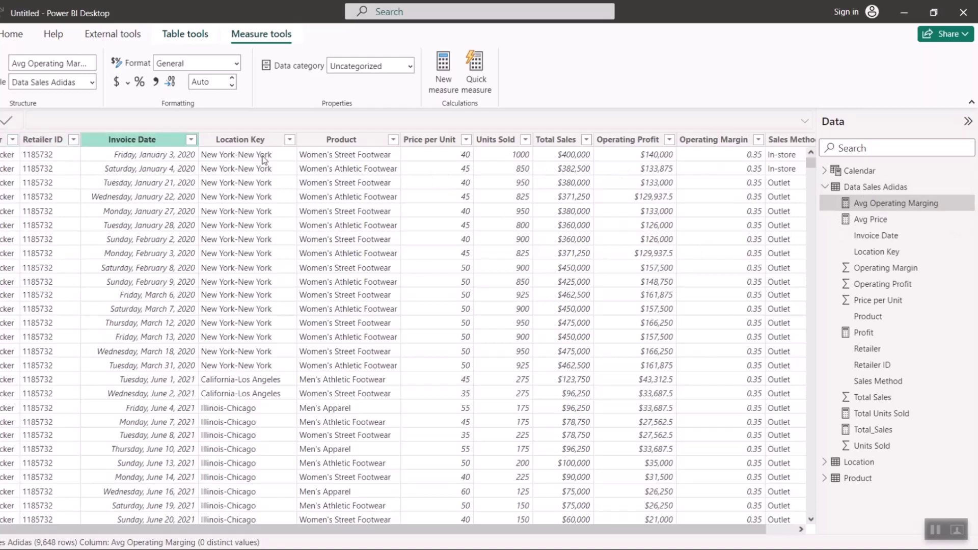
pyautogui.click(2, 125)
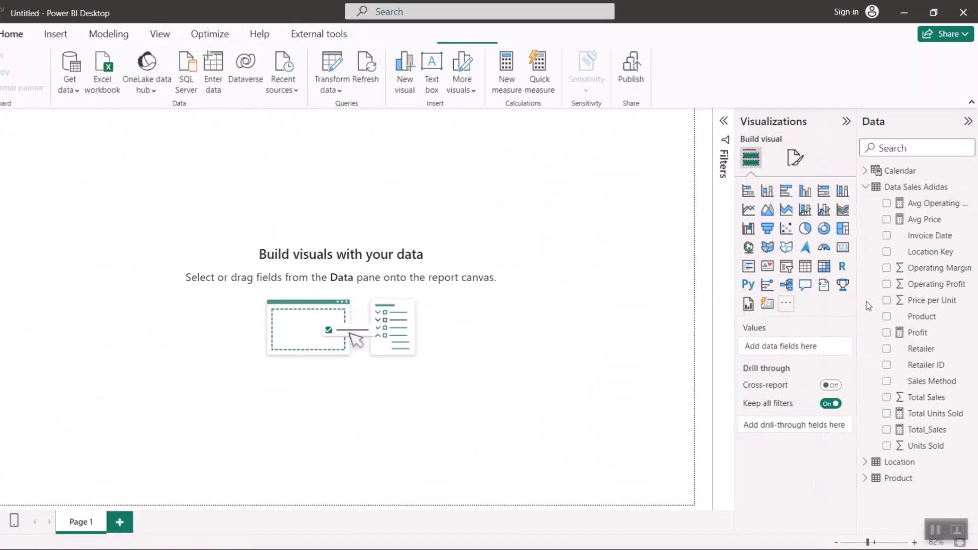
pyautogui.rightClick(903, 188)
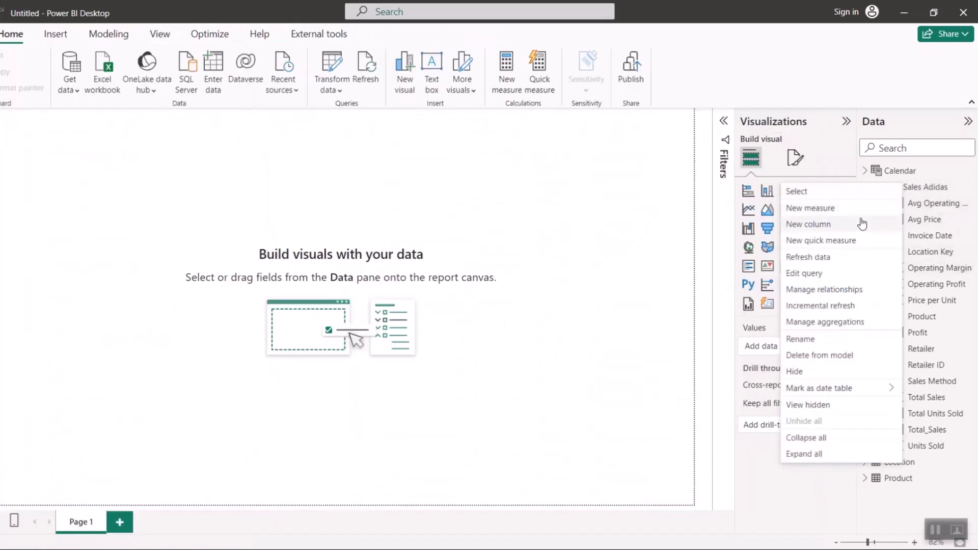
pyautogui.click(447, 237)
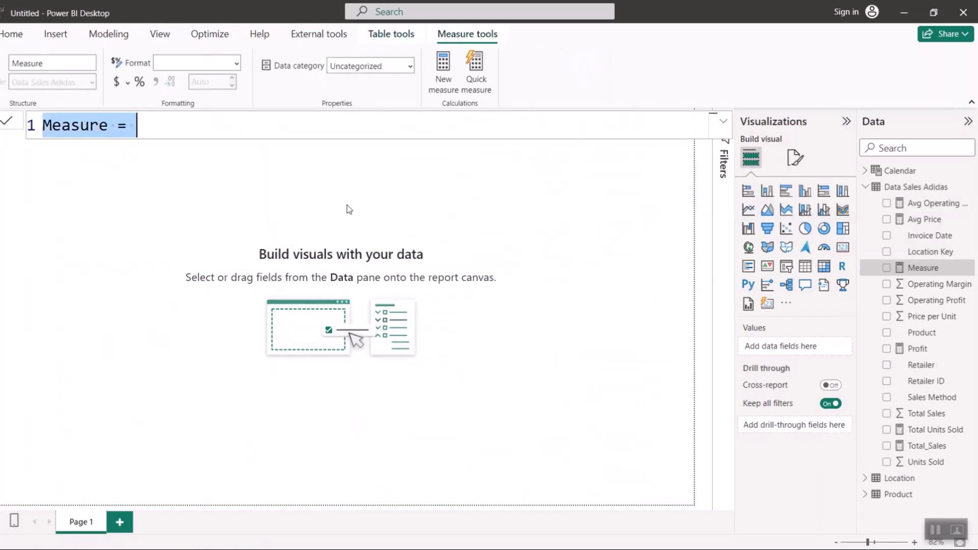
# Enter Trans Count = COUNTROWS('Data Sales Adidas') and commit the measure.
pyautogui.write('Trans ')
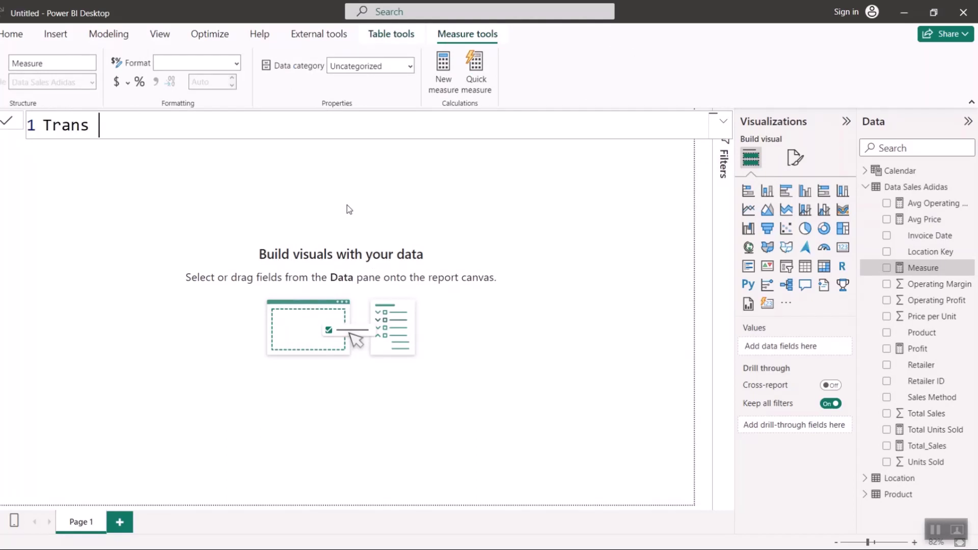
pyautogui.write('Count =')
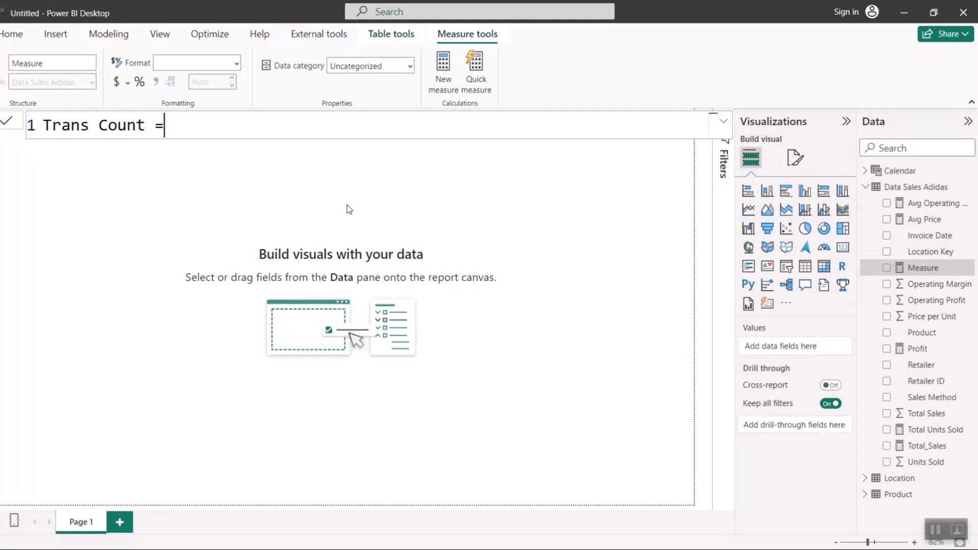
pyautogui.write('coun')
pyautogui.press('Down')
pyautogui.press('Down')
pyautogui.press('Down')
pyautogui.press('Down')
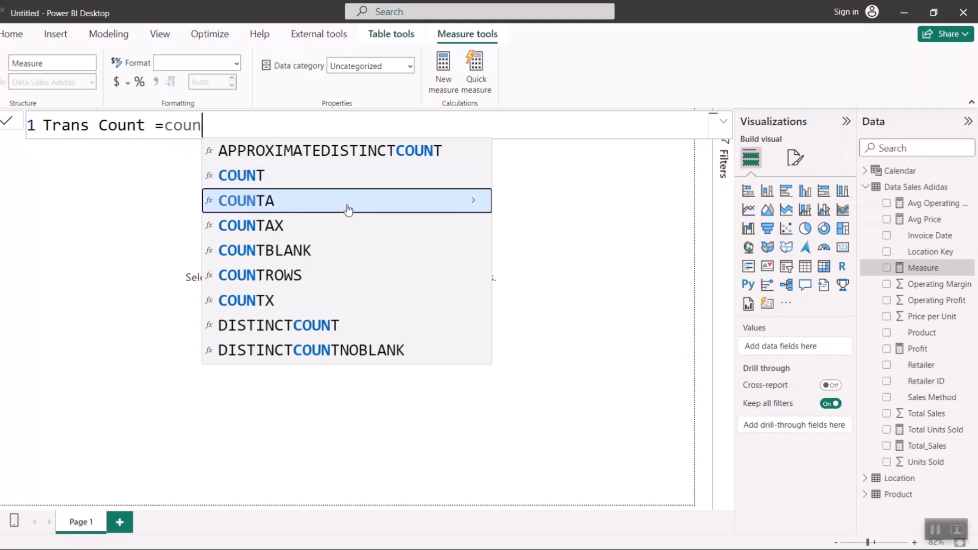
pyautogui.press('Tab')
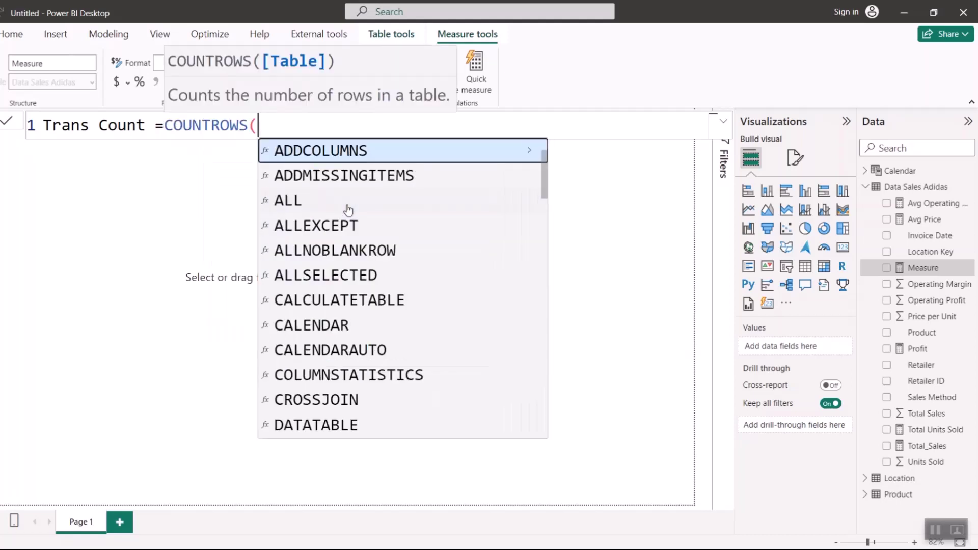
pyautogui.write('data')
pyautogui.press('Tab')
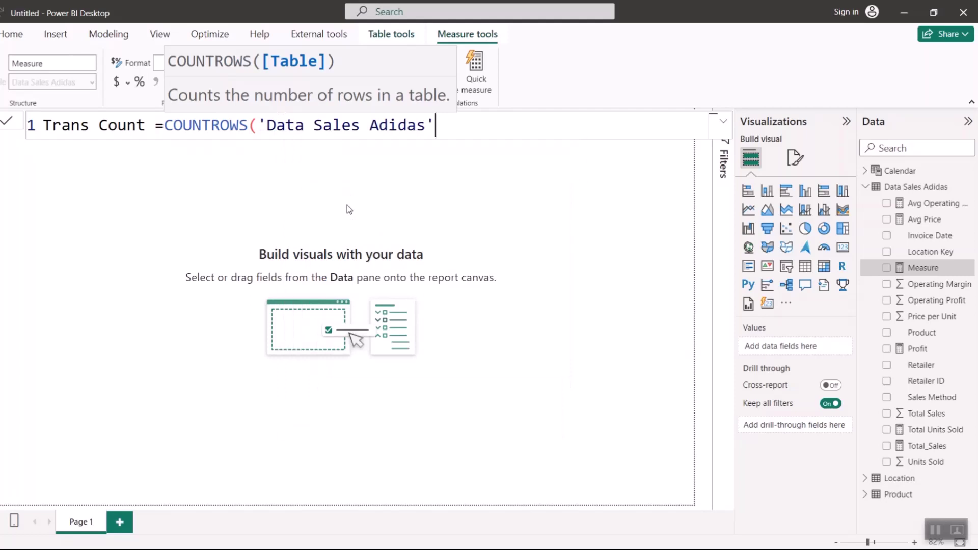
pyautogui.write(')')
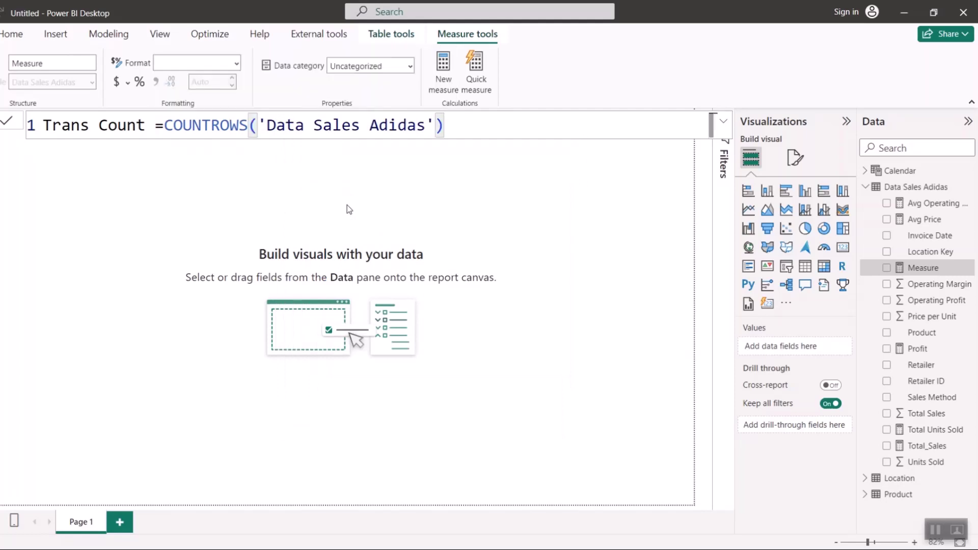
pyautogui.press('Return')
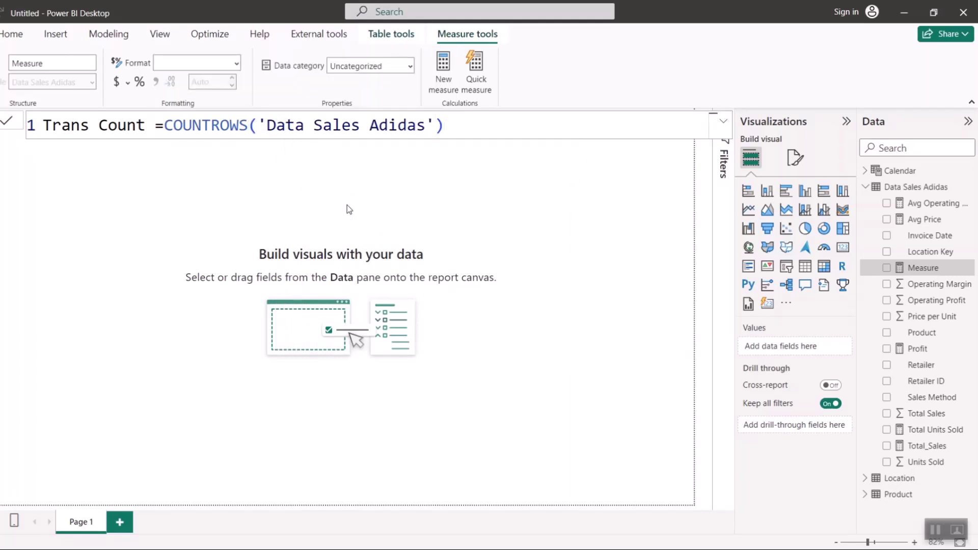